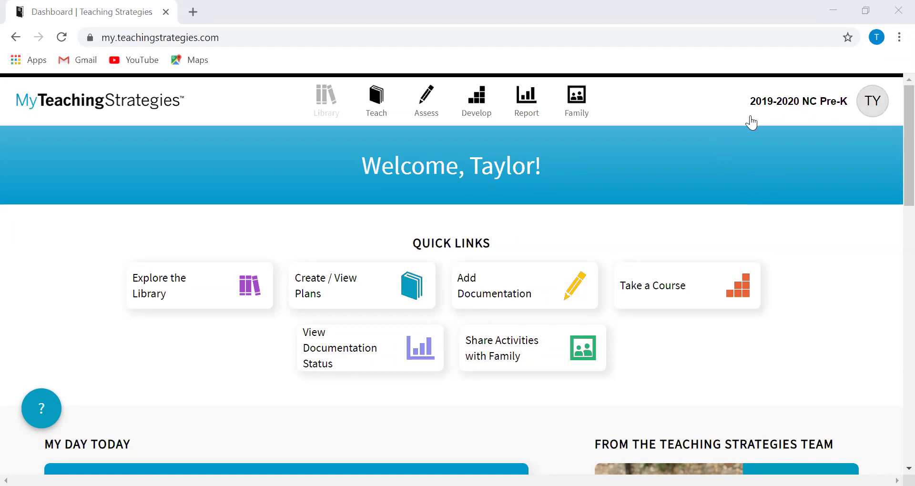
Go through Manage My Files in the account menu to the My Classes list.
{"action": "left_click", "coordinate": [866, 111]}
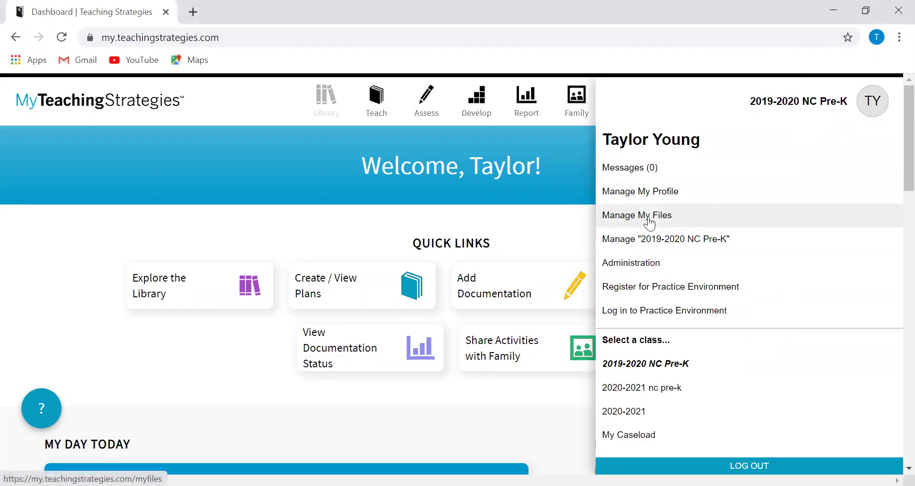
{"action": "left_click", "coordinate": [697, 220]}
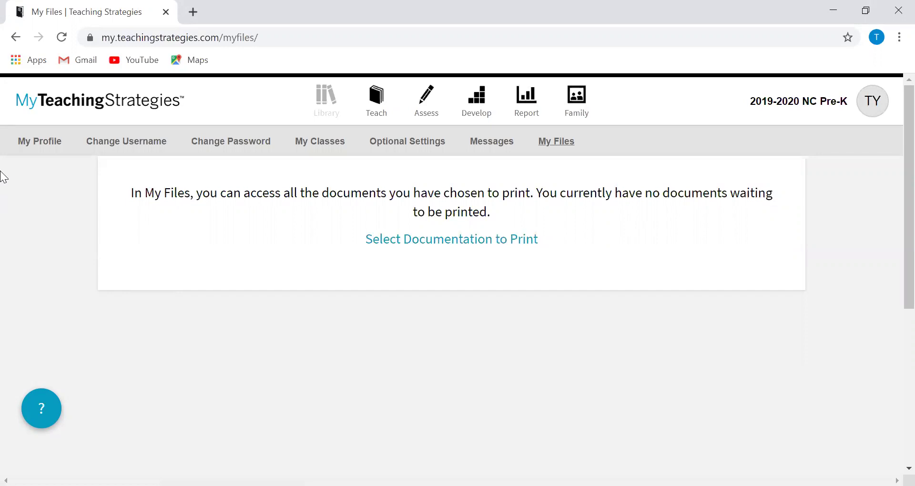
{"action": "left_click", "coordinate": [318, 143]}
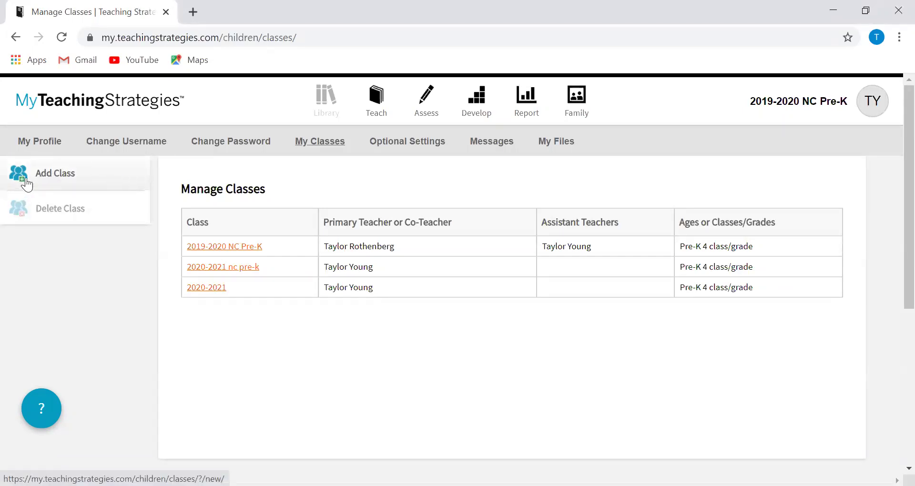
Add and save a class named '2020-2021 NCPK' with Pre-K 4 class/grade (Blue).
{"action": "left_click", "coordinate": [65, 179]}
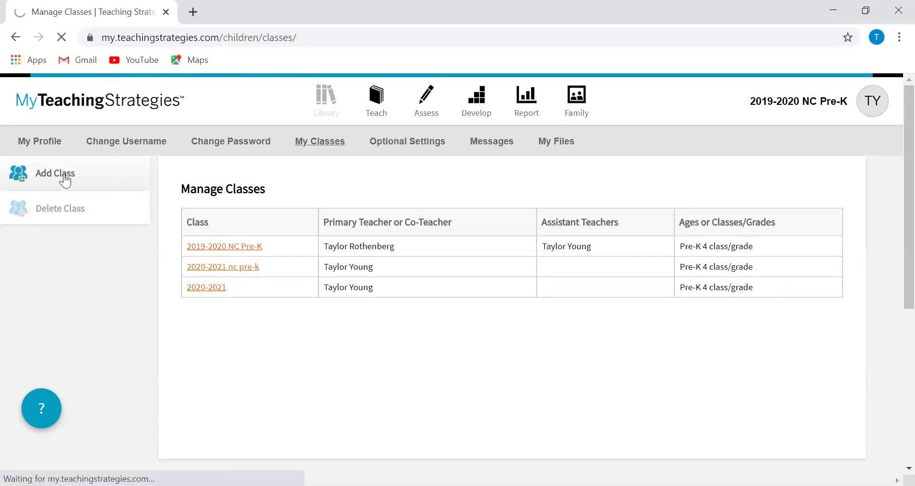
{"action": "left_click", "coordinate": [359, 288]}
{"action": "scroll", "coordinate": [438, 362], "scroll_direction": "down", "scroll_amount": 1}
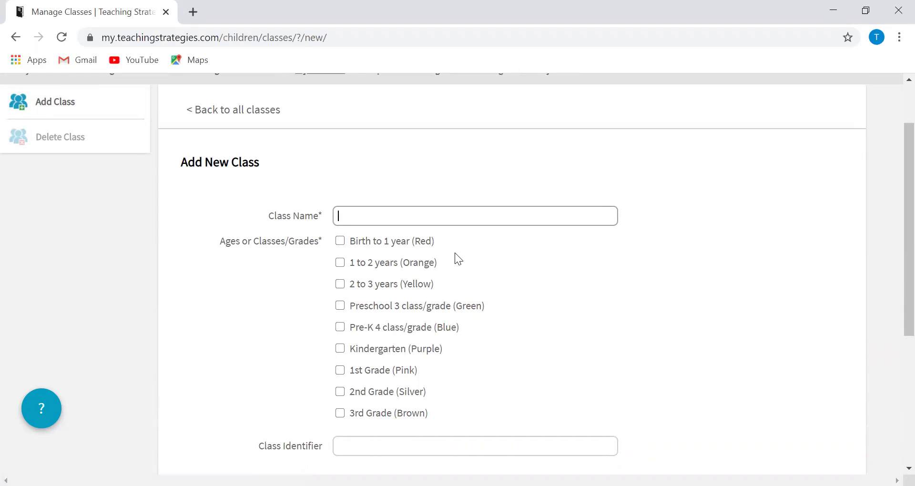
{"action": "type", "text": "2020-2021 NCPR"}
{"action": "key", "text": "BackSpace"}
{"action": "type", "text": "K"}
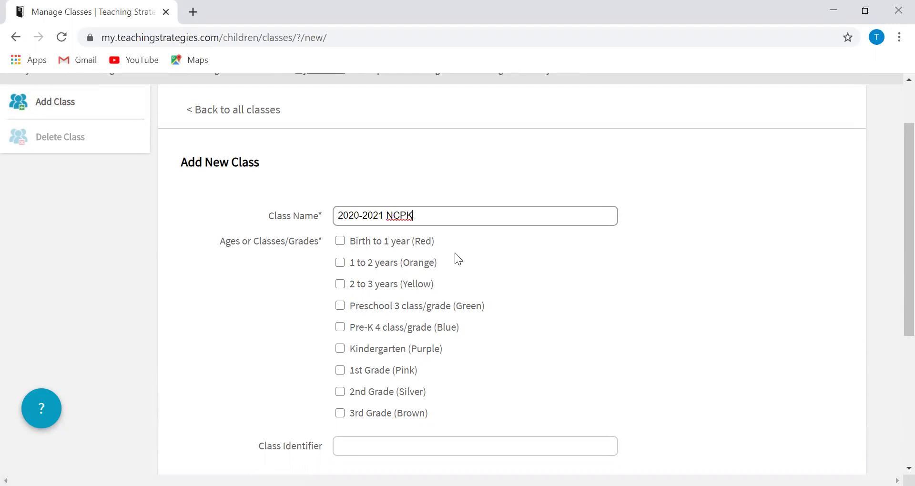
{"action": "left_click", "coordinate": [339, 328]}
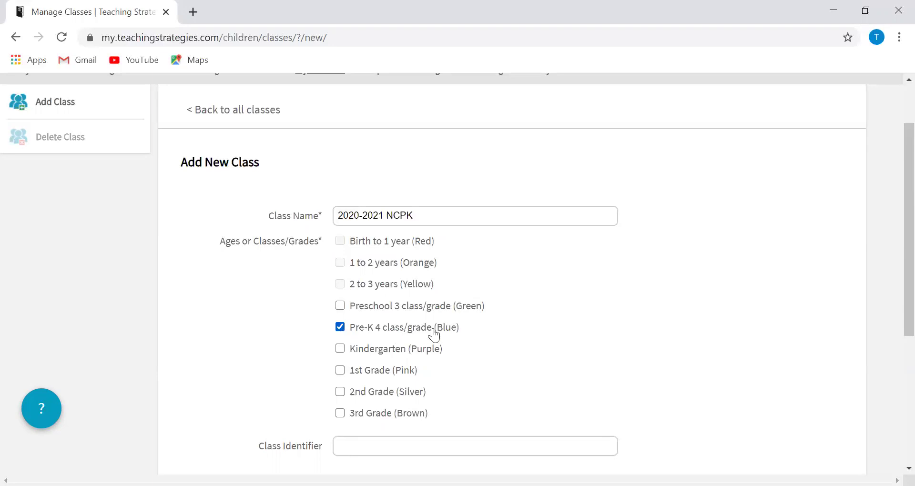
{"action": "scroll", "coordinate": [519, 348], "scroll_direction": "down", "scroll_amount": 3}
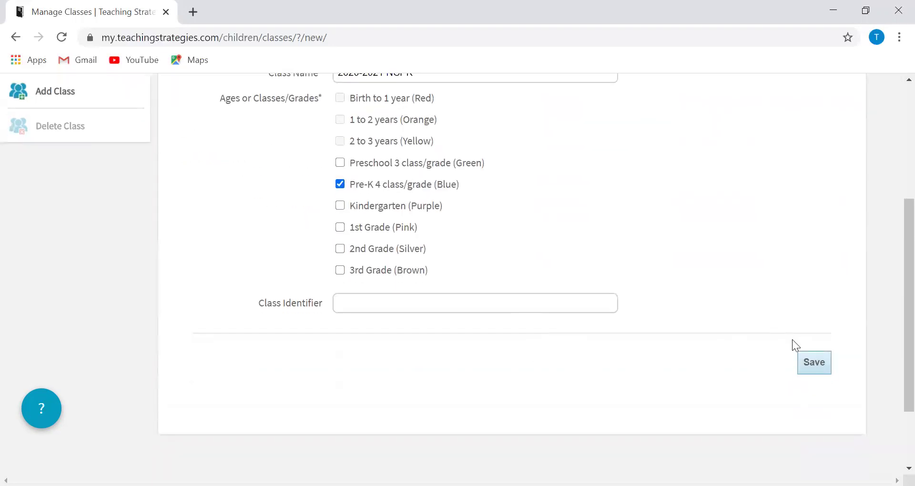
{"action": "left_click", "coordinate": [814, 364]}
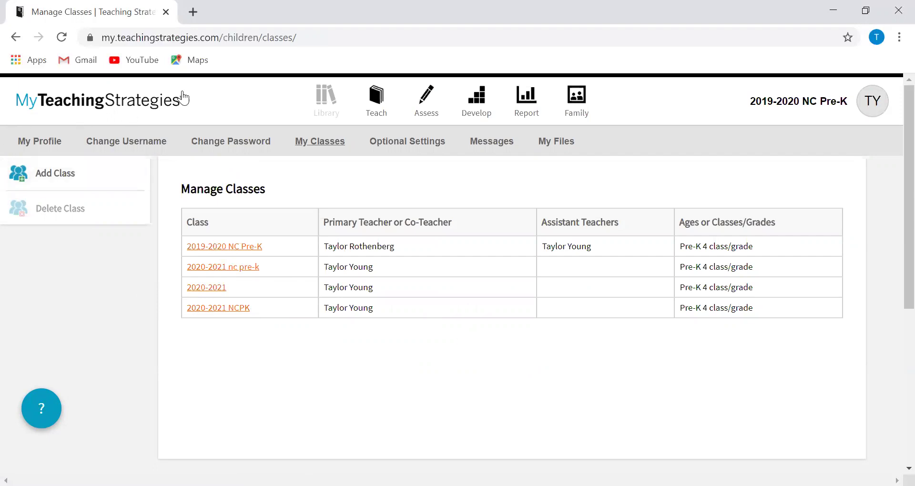
Return to the dashboard and switch the current class to 2020-2021 nc pre-k.
{"action": "left_click", "coordinate": [879, 101]}
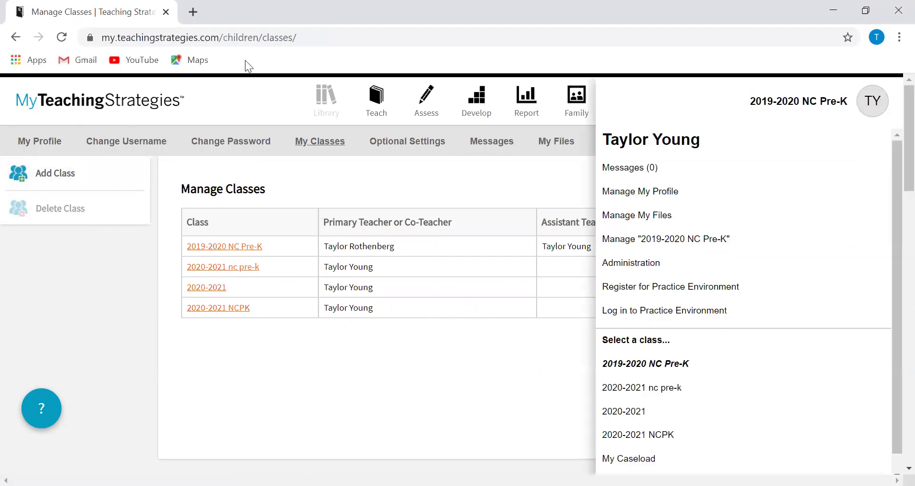
{"action": "left_click", "coordinate": [82, 102]}
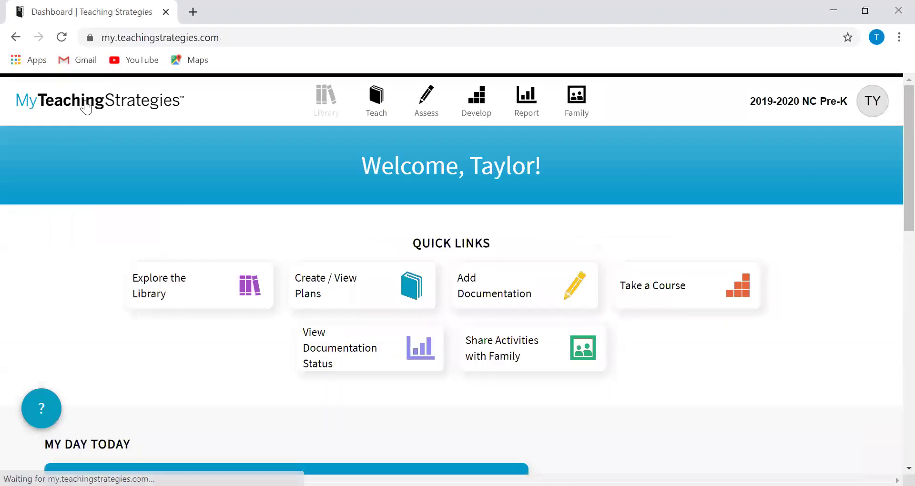
{"action": "left_click", "coordinate": [881, 106]}
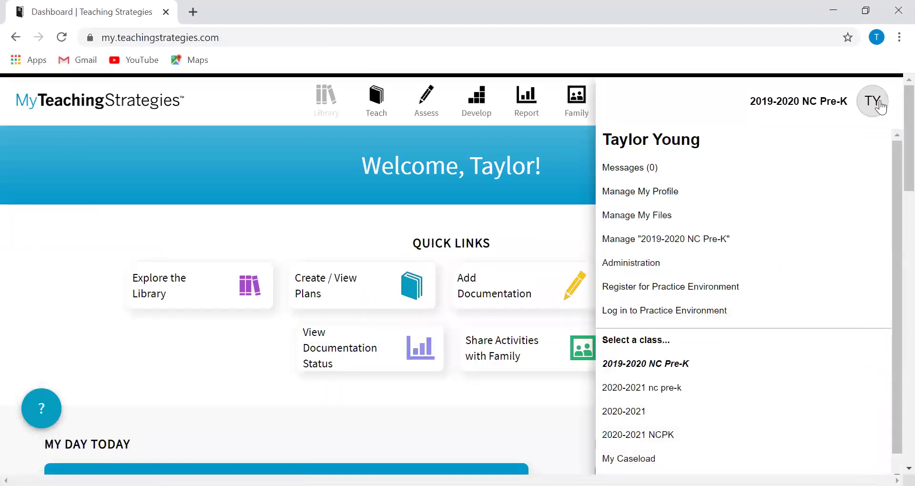
{"action": "left_click", "coordinate": [882, 106]}
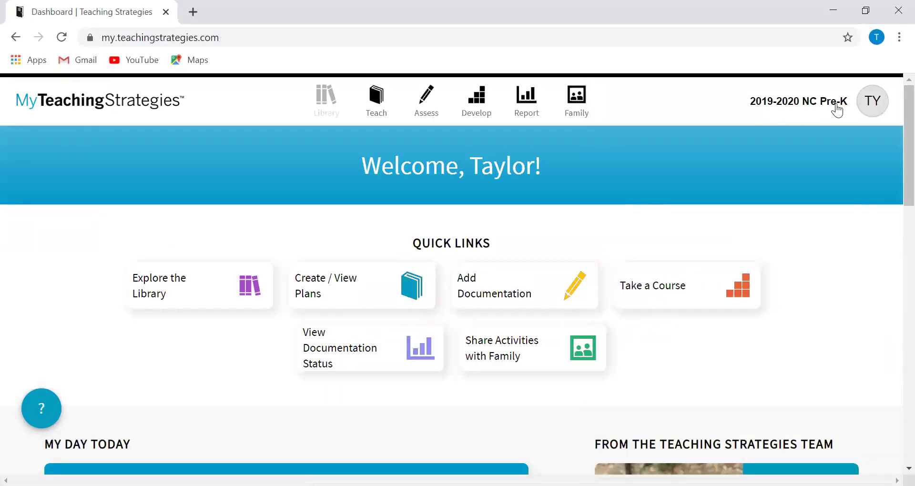
{"action": "left_click", "coordinate": [880, 106]}
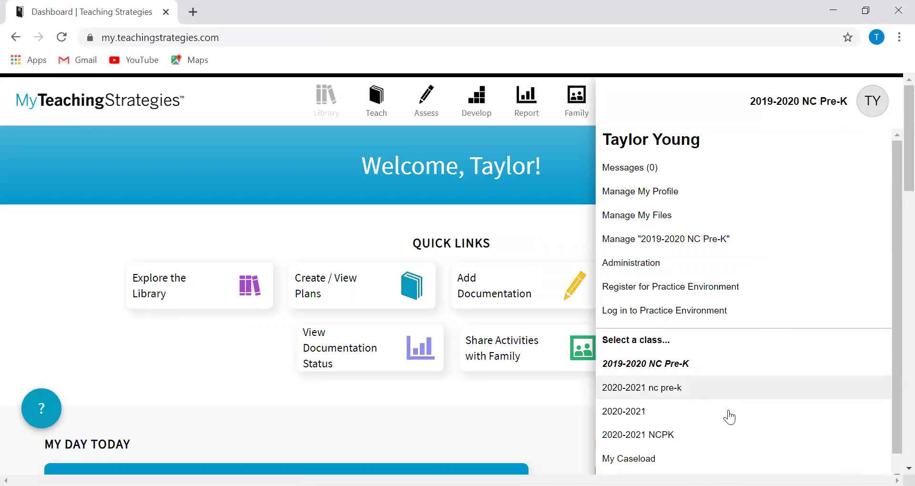
{"action": "left_click", "coordinate": [649, 389]}
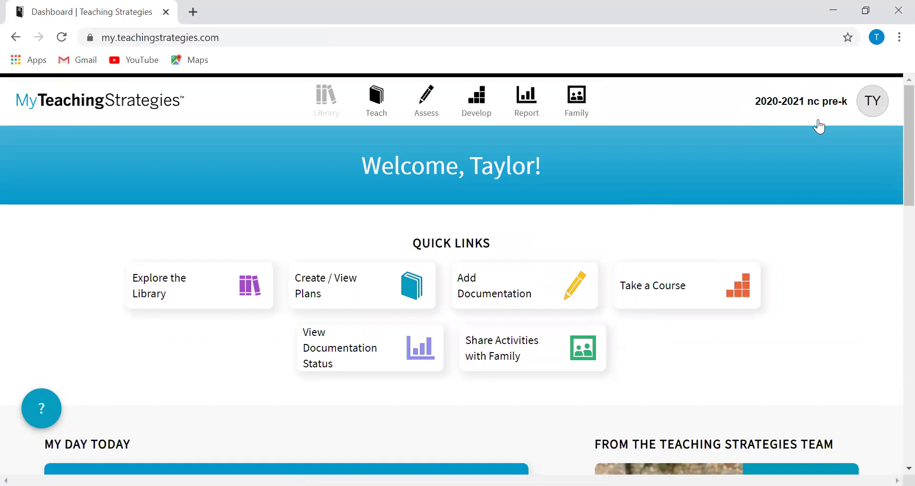
{"action": "left_click", "coordinate": [872, 105]}
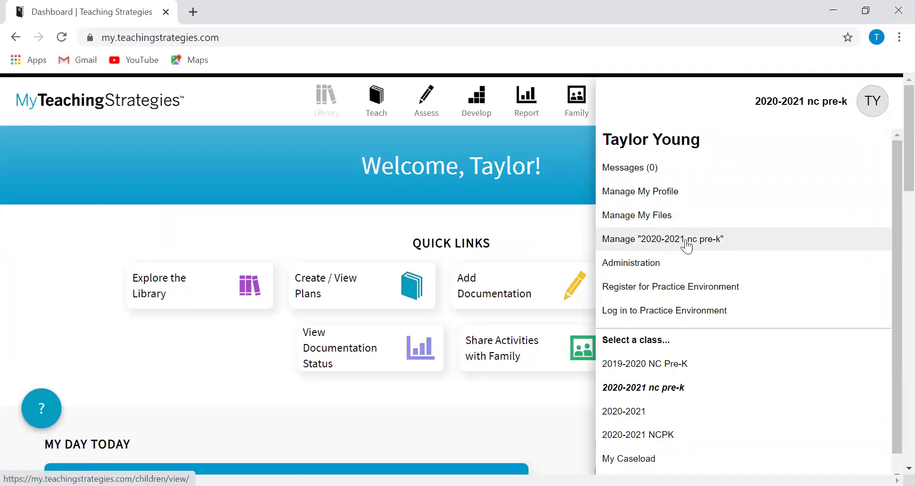
Begin adding a child to 2020-2021 nc pre-k with Pre-K 4 class/grade.
{"action": "left_click", "coordinate": [783, 250]}
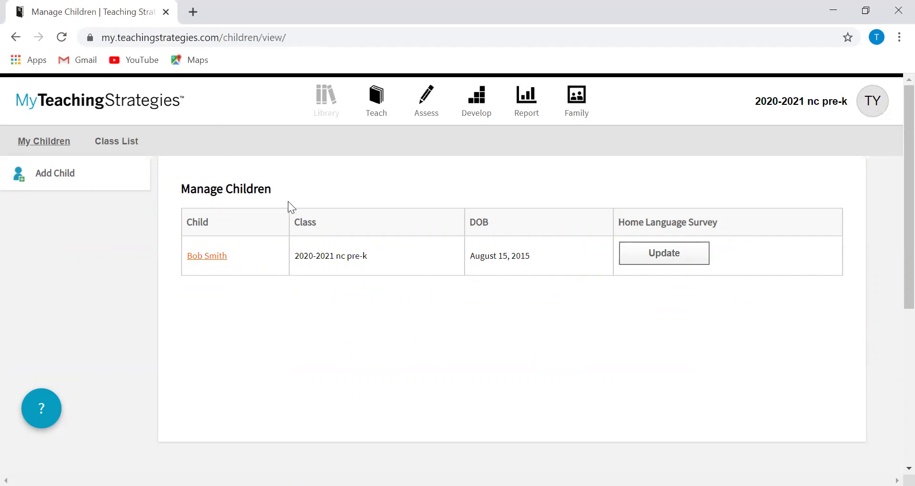
{"action": "left_click", "coordinate": [41, 183]}
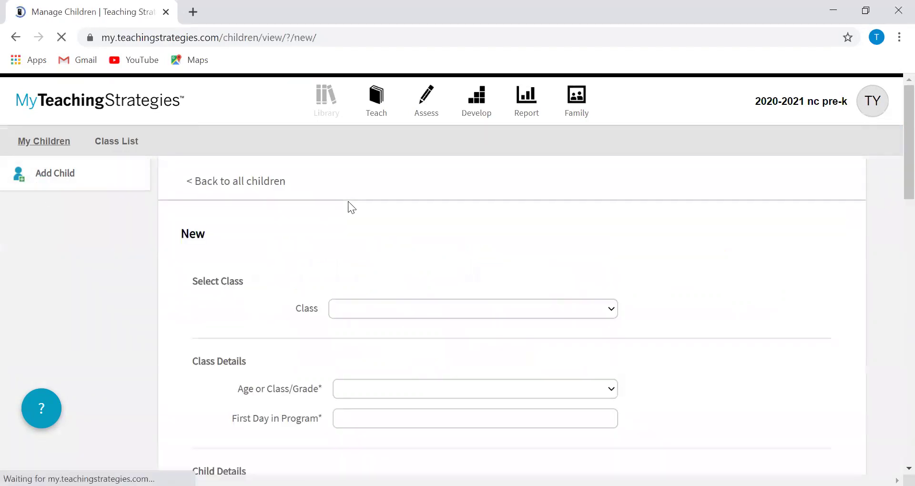
{"action": "left_click", "coordinate": [410, 306]}
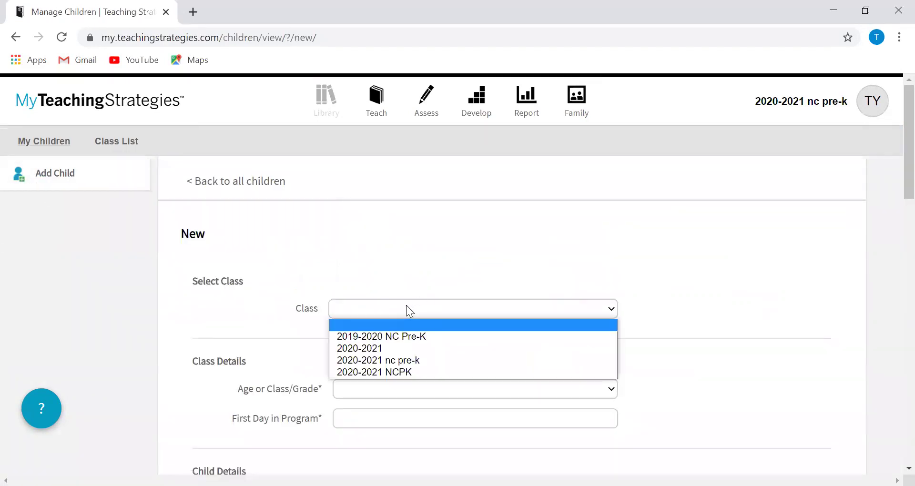
{"action": "left_click", "coordinate": [420, 365]}
{"action": "scroll", "coordinate": [396, 367], "scroll_direction": "down", "scroll_amount": 2}
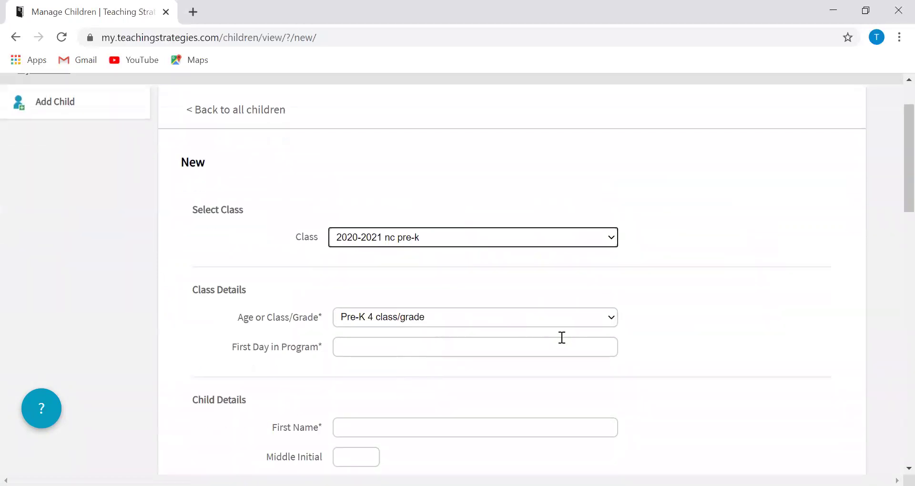
{"action": "left_click", "coordinate": [589, 324]}
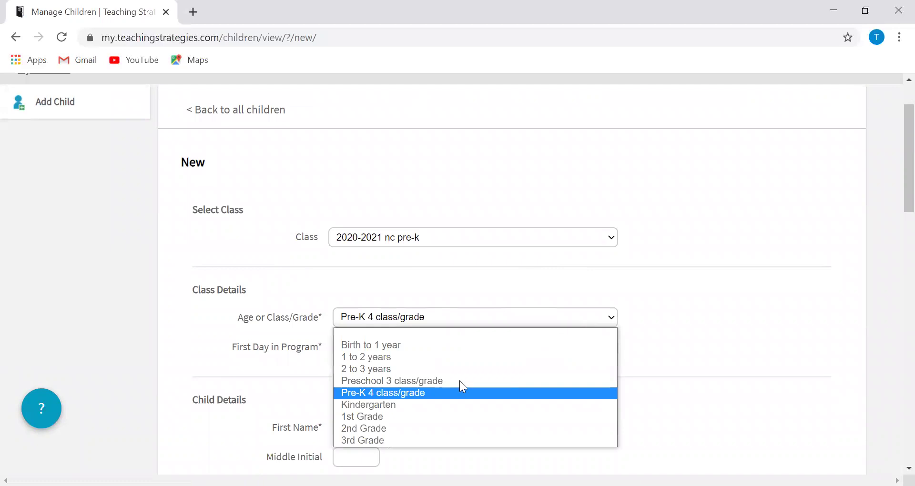
{"action": "left_click", "coordinate": [411, 394]}
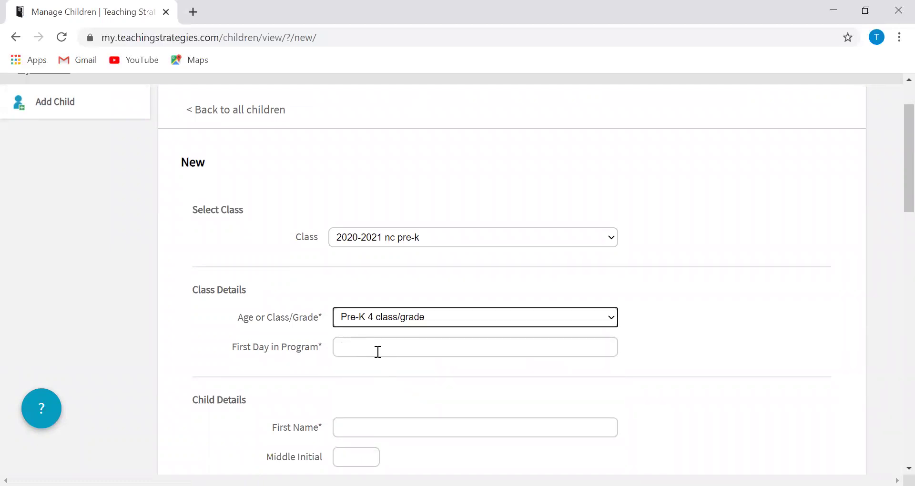
Set the child's first day in program to July 27, 2020.
{"action": "left_click", "coordinate": [379, 350]}
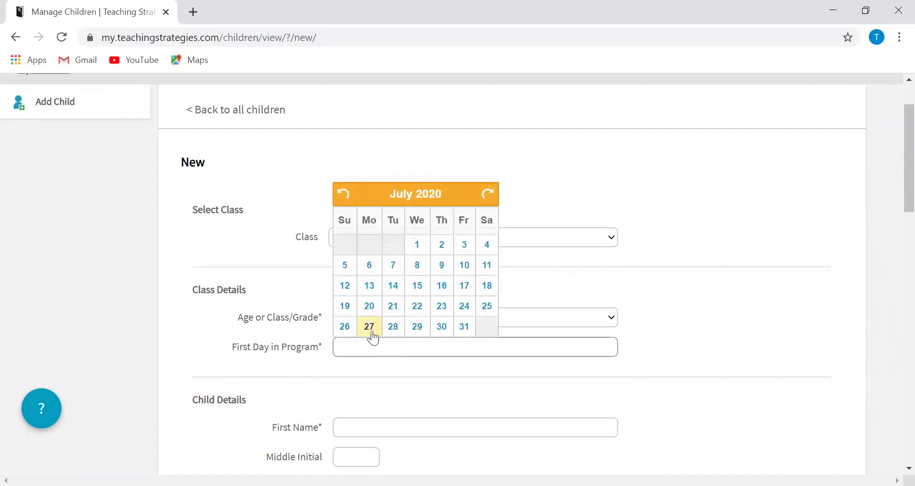
{"action": "left_click", "coordinate": [371, 327]}
{"action": "scroll", "coordinate": [371, 326], "scroll_direction": "down", "scroll_amount": 1}
{"action": "right_click", "coordinate": [364, 328]}
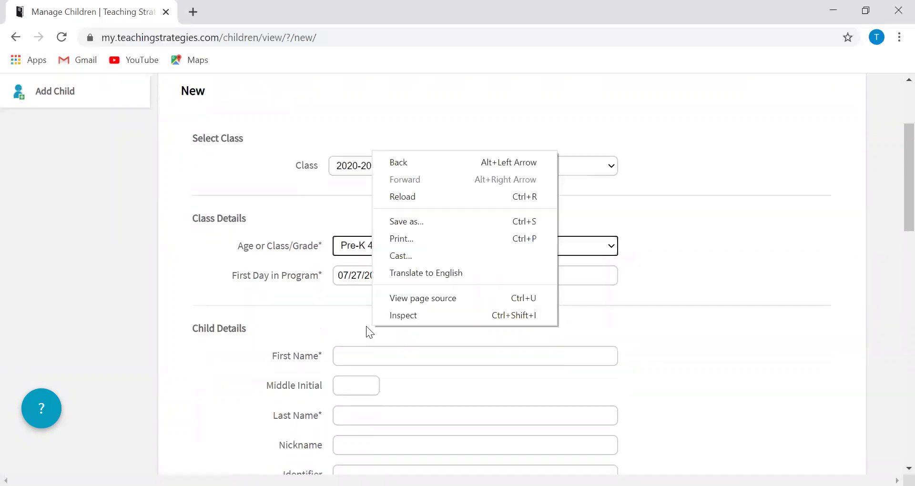
{"action": "left_click", "coordinate": [368, 335]}
{"action": "scroll", "coordinate": [362, 314], "scroll_direction": "down", "scroll_amount": 1}
{"action": "left_click", "coordinate": [344, 283]}
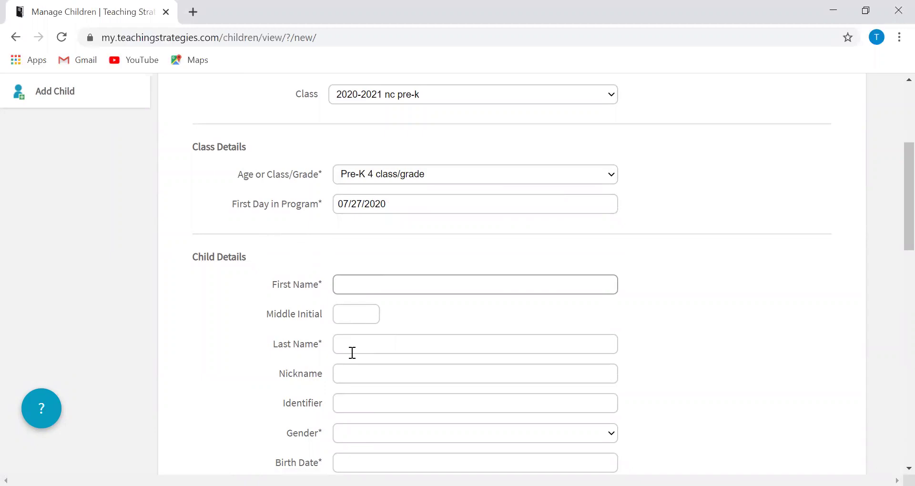
{"action": "scroll", "coordinate": [319, 353], "scroll_direction": "down", "scroll_amount": 3}
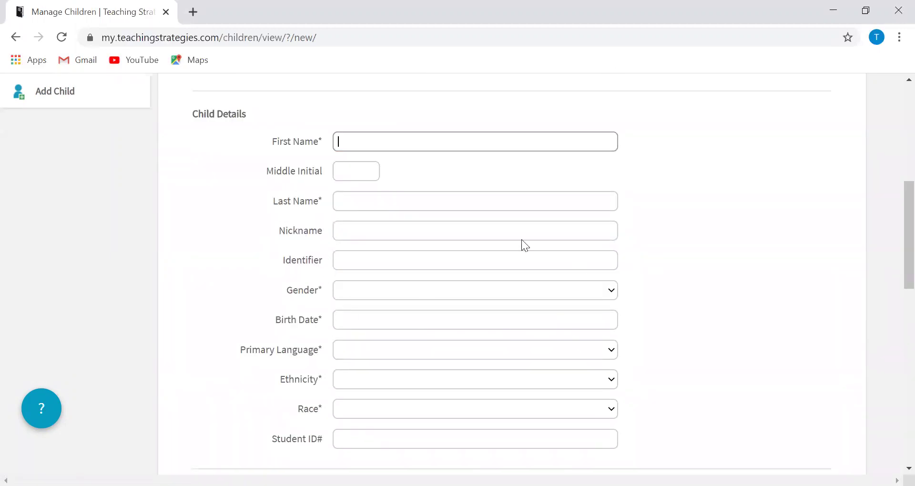
{"action": "scroll", "coordinate": [286, 227], "scroll_direction": "up", "scroll_amount": 1}
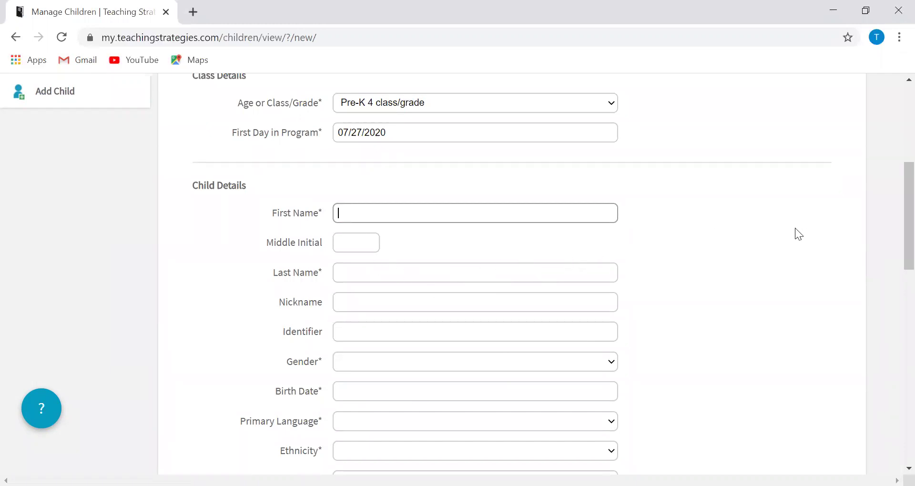
{"action": "type", "text": "Lois"}
{"action": "key", "text": "Tab"}
{"action": "key", "text": "Tab"}
{"action": "type", "text": "Rothenberg"}
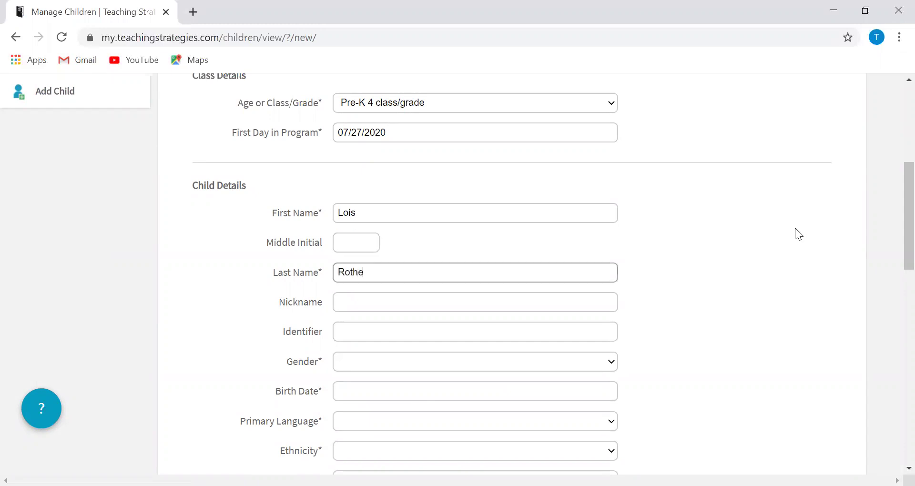
{"action": "left_click", "coordinate": [509, 366]}
{"action": "left_click", "coordinate": [506, 413]}
{"action": "left_click", "coordinate": [393, 391]}
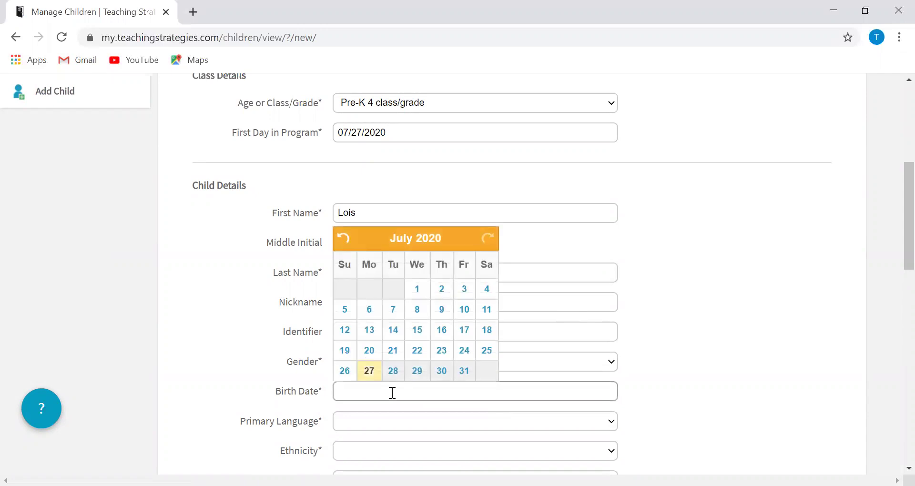
{"action": "type", "text": "7/27/2015"}
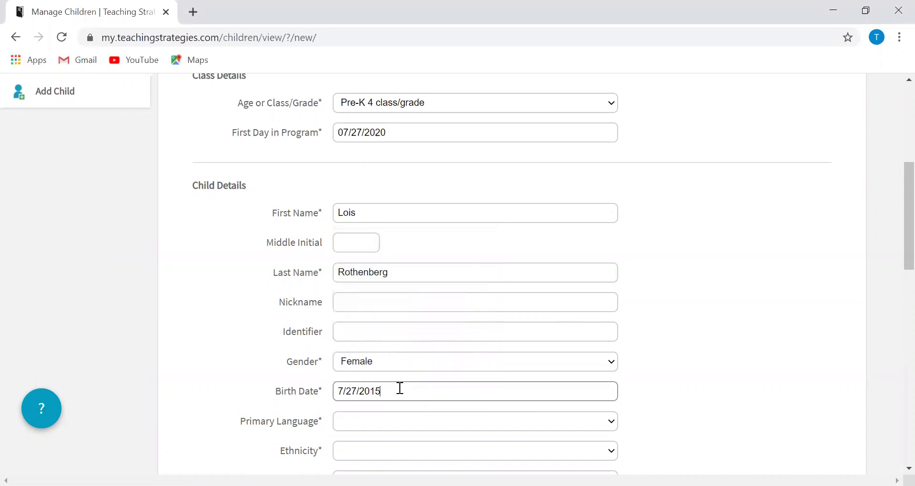
Set primary language English, ethnicity Not Hispanic or Latino, and race White.
{"action": "left_click", "coordinate": [450, 419]}
{"action": "scroll", "coordinate": [381, 184], "scroll_direction": "up", "scroll_amount": 1}
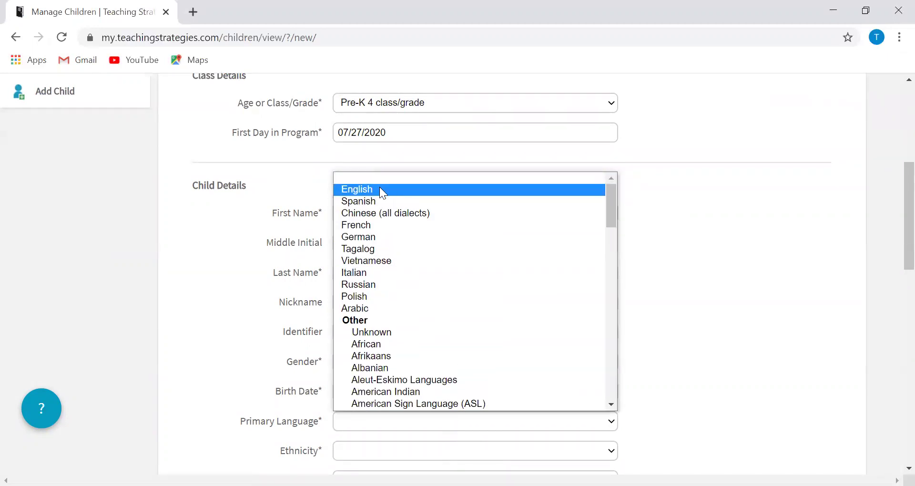
{"action": "left_click", "coordinate": [379, 188]}
{"action": "left_click", "coordinate": [384, 451]}
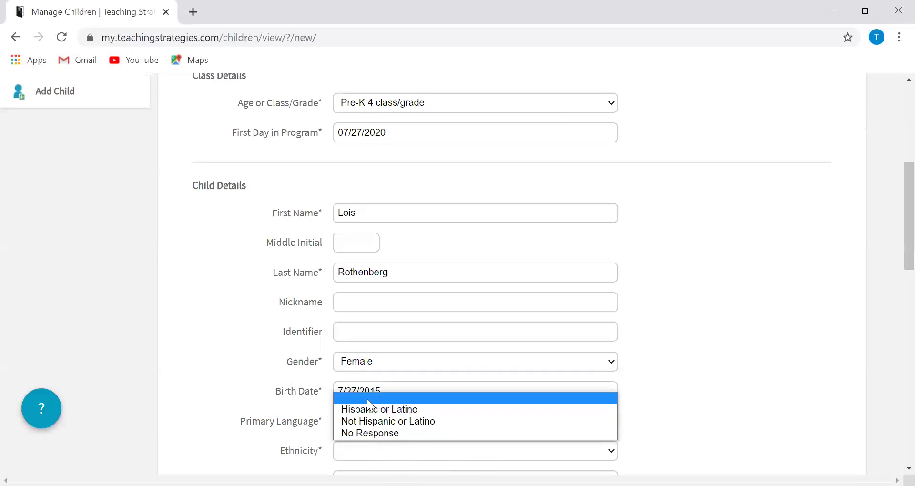
{"action": "left_click", "coordinate": [383, 421]}
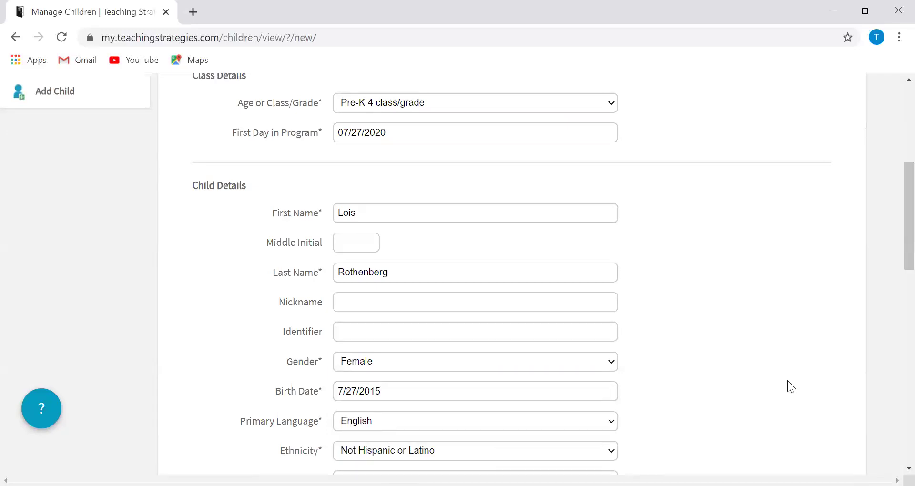
{"action": "scroll", "coordinate": [495, 293], "scroll_direction": "down", "scroll_amount": 3}
{"action": "left_click", "coordinate": [414, 339]}
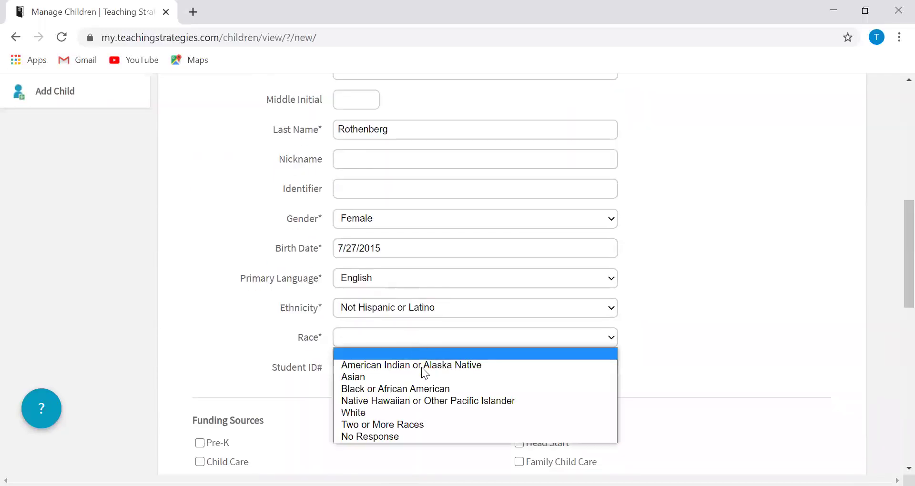
{"action": "left_click", "coordinate": [416, 413]}
Save the filled-in Add Child form to create the child in 2020-2021 nc pre-k.
{"action": "scroll", "coordinate": [374, 389], "scroll_direction": "down", "scroll_amount": 5}
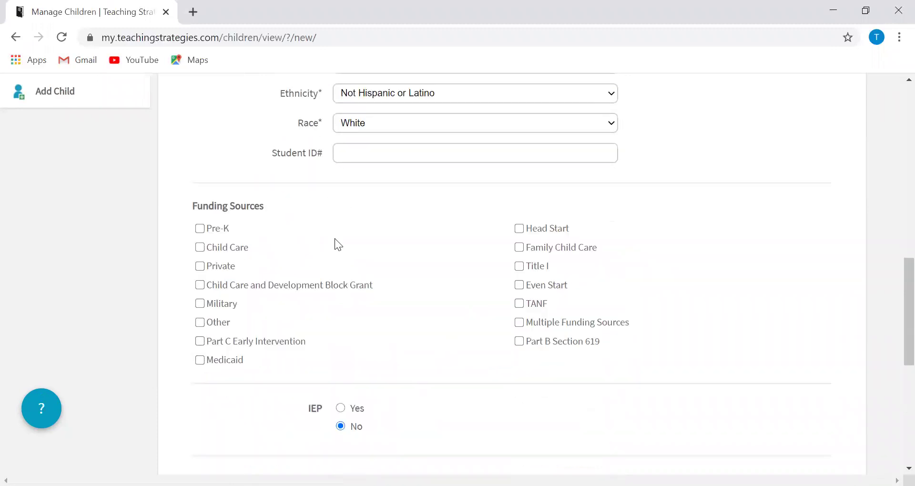
{"action": "scroll", "coordinate": [380, 296], "scroll_direction": "down", "scroll_amount": 3}
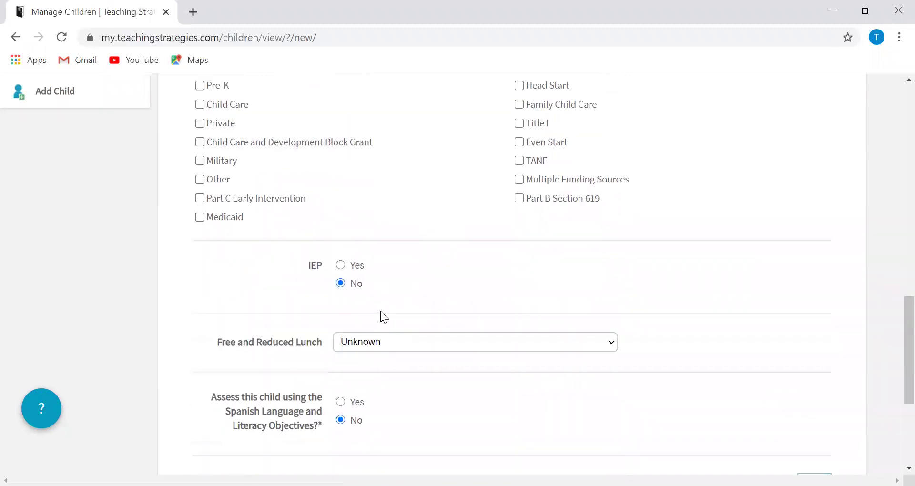
{"action": "scroll", "coordinate": [506, 345], "scroll_direction": "down", "scroll_amount": 3}
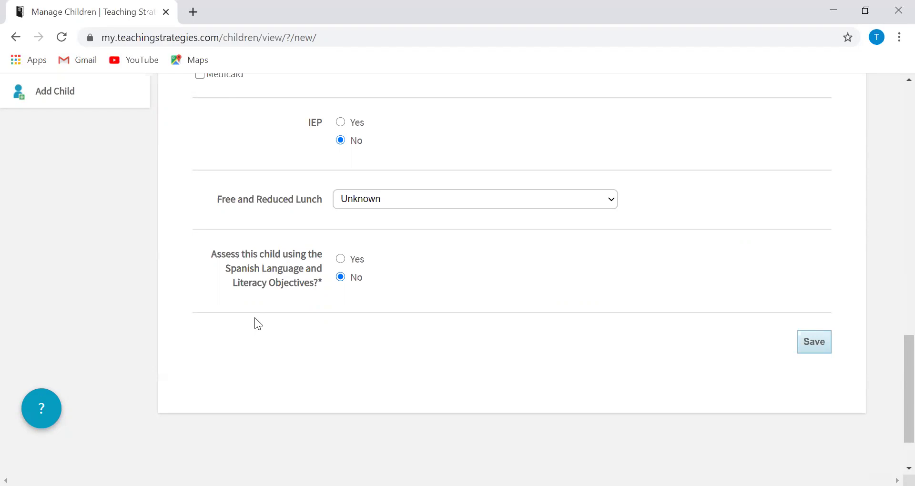
{"action": "scroll", "coordinate": [588, 328], "scroll_direction": "up", "scroll_amount": 5}
{"action": "scroll", "coordinate": [537, 293], "scroll_direction": "down", "scroll_amount": 7}
{"action": "left_click", "coordinate": [806, 266]}
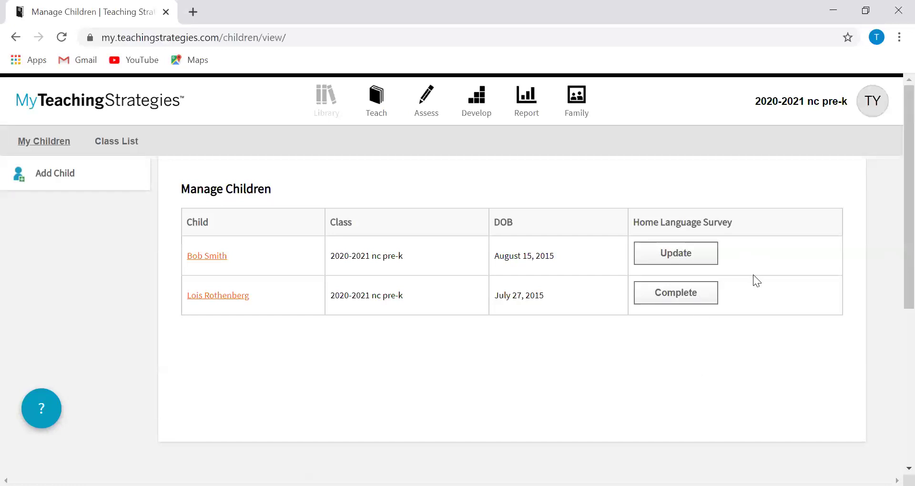
Open the new child's Home Language Survey and choose to complete it now.
{"action": "left_click", "coordinate": [659, 306]}
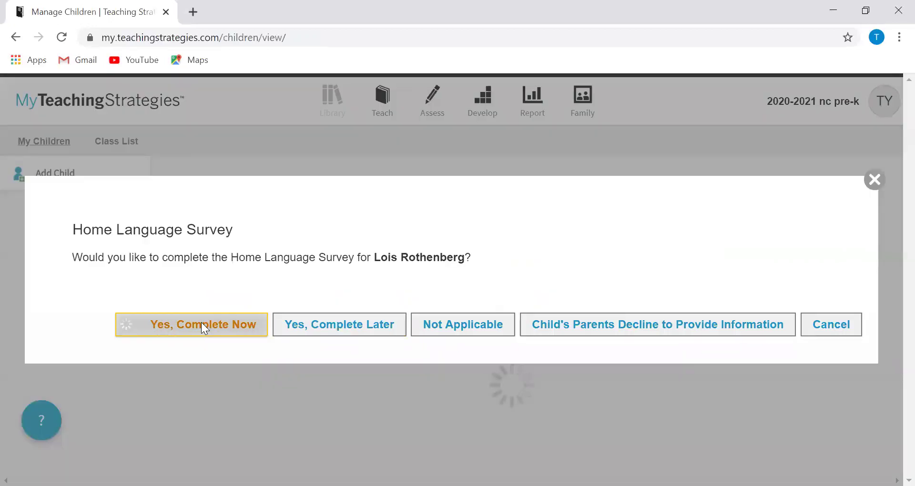
{"action": "left_click", "coordinate": [200, 329]}
{"action": "scroll", "coordinate": [209, 293], "scroll_direction": "down", "scroll_amount": 1}
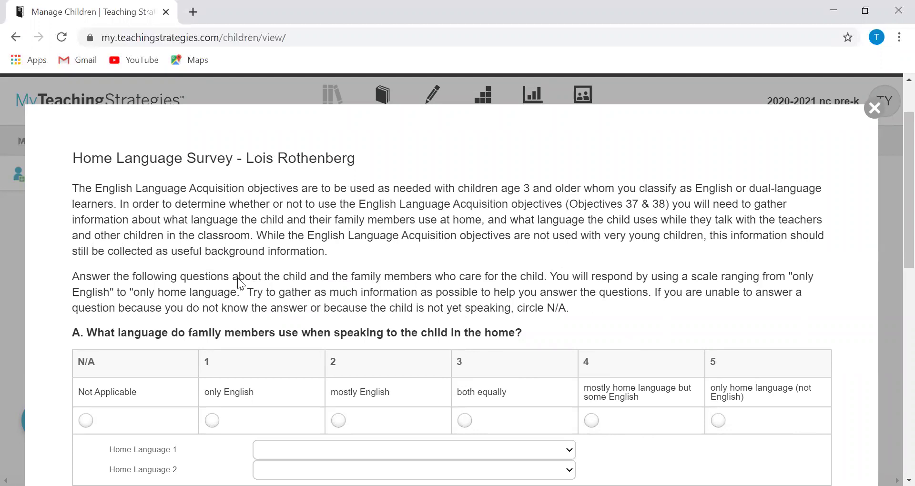
Answer questions A and B with only English, leaving Home Language 1 unselected.
{"action": "scroll", "coordinate": [264, 213], "scroll_direction": "down", "scroll_amount": 2}
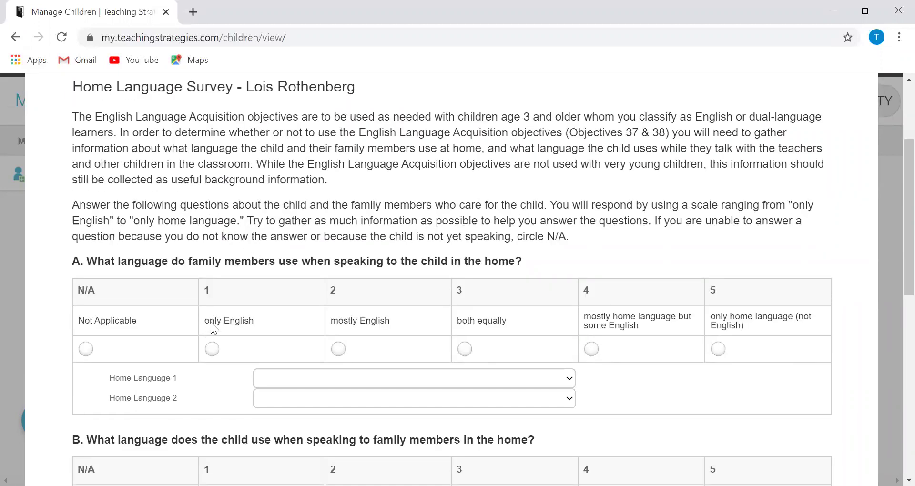
{"action": "left_click", "coordinate": [213, 350]}
{"action": "scroll", "coordinate": [205, 362], "scroll_direction": "down", "scroll_amount": 3}
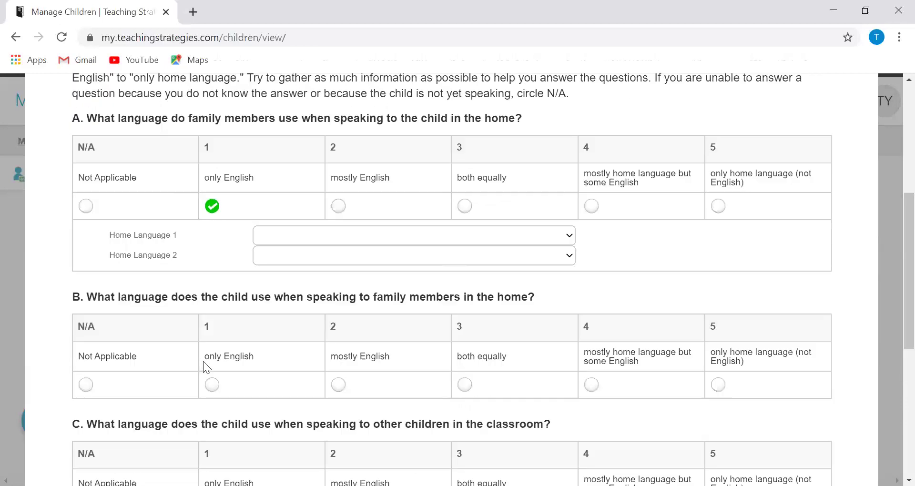
{"action": "left_click", "coordinate": [213, 385]}
{"action": "left_click", "coordinate": [356, 241]}
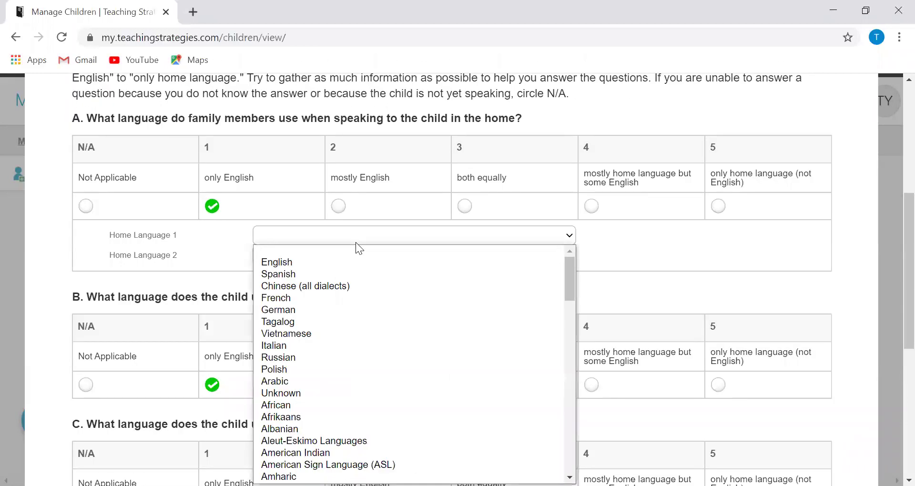
{"action": "scroll", "coordinate": [336, 335], "scroll_direction": "down", "scroll_amount": 1}
{"action": "scroll", "coordinate": [336, 339], "scroll_direction": "down", "scroll_amount": 20}
{"action": "scroll", "coordinate": [334, 353], "scroll_direction": "up", "scroll_amount": 20}
{"action": "scroll", "coordinate": [359, 367], "scroll_direction": "down", "scroll_amount": 1}
{"action": "scroll", "coordinate": [355, 366], "scroll_direction": "up", "scroll_amount": 1}
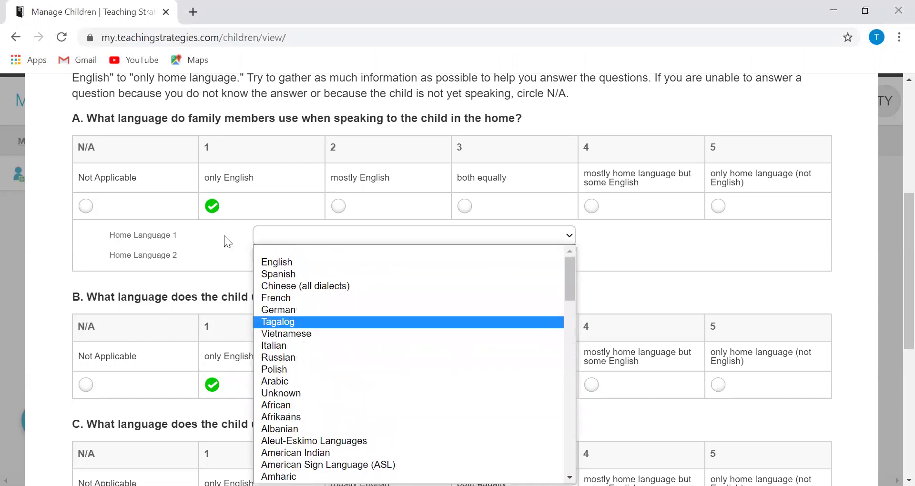
{"action": "left_click", "coordinate": [202, 243]}
Answer questions C and D with only English.
{"action": "scroll", "coordinate": [316, 367], "scroll_direction": "down", "scroll_amount": 3}
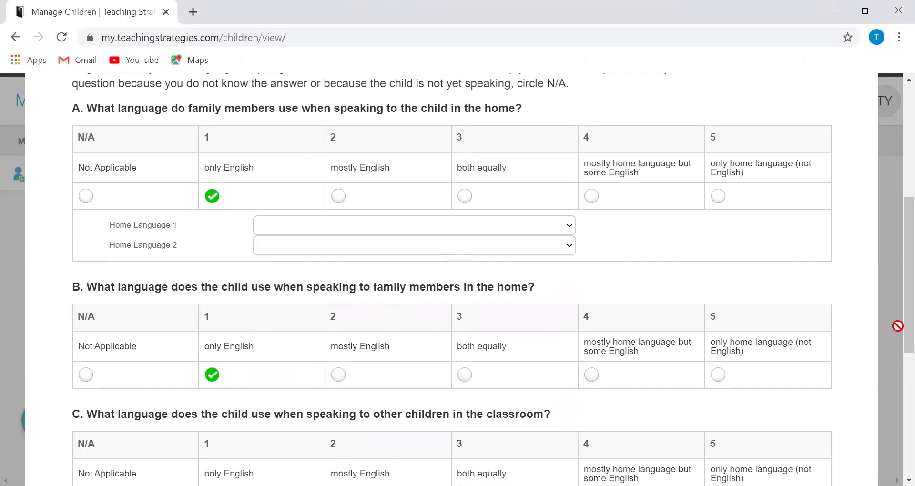
{"action": "scroll", "coordinate": [315, 367], "scroll_direction": "down", "scroll_amount": 2}
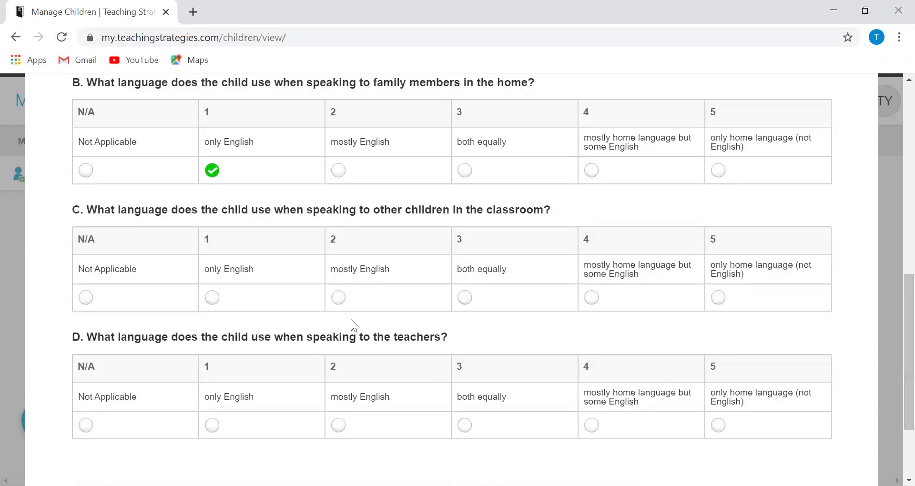
{"action": "left_click", "coordinate": [214, 300]}
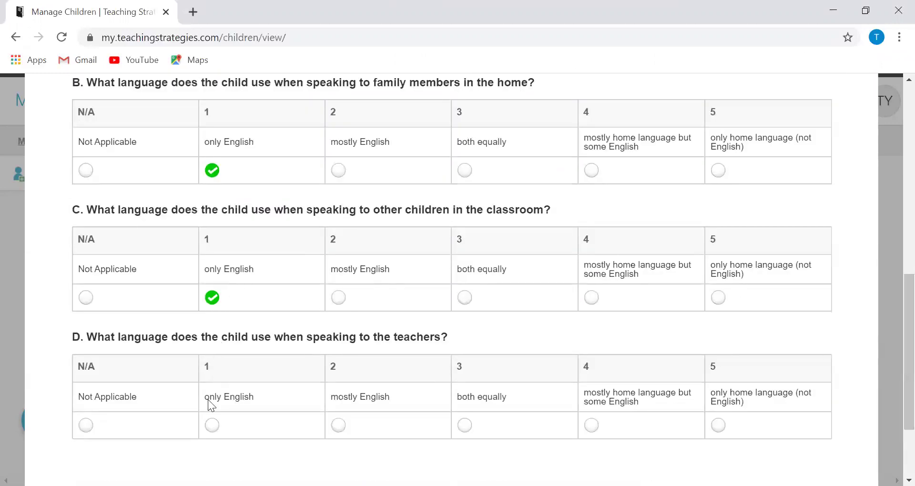
{"action": "left_click", "coordinate": [210, 427]}
{"action": "scroll", "coordinate": [206, 429], "scroll_direction": "down", "scroll_amount": 3}
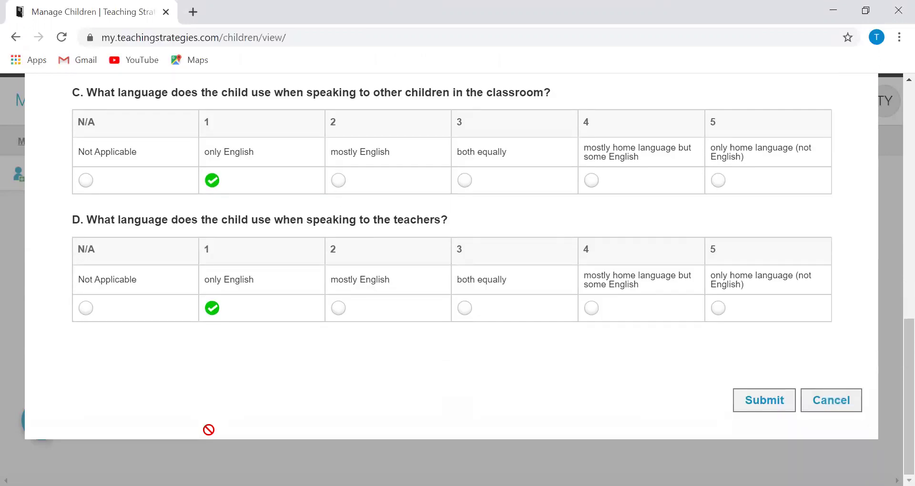
Submit the survey, confirm its average score of 1, and return to the dashboard.
{"action": "left_click", "coordinate": [747, 406]}
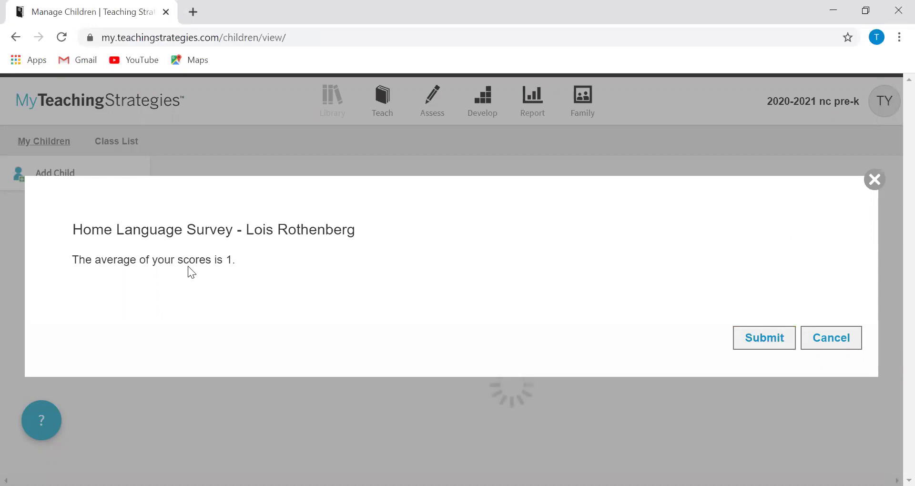
{"action": "left_click", "coordinate": [763, 344]}
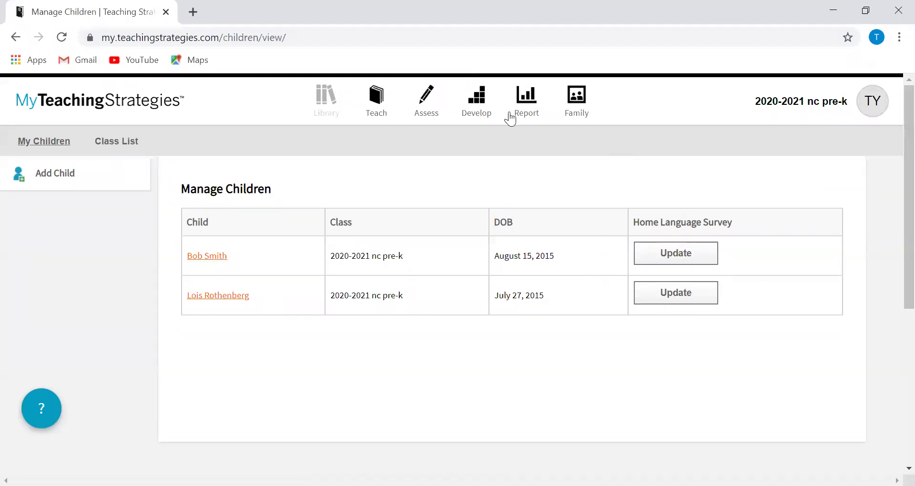
{"action": "left_click", "coordinate": [143, 98]}
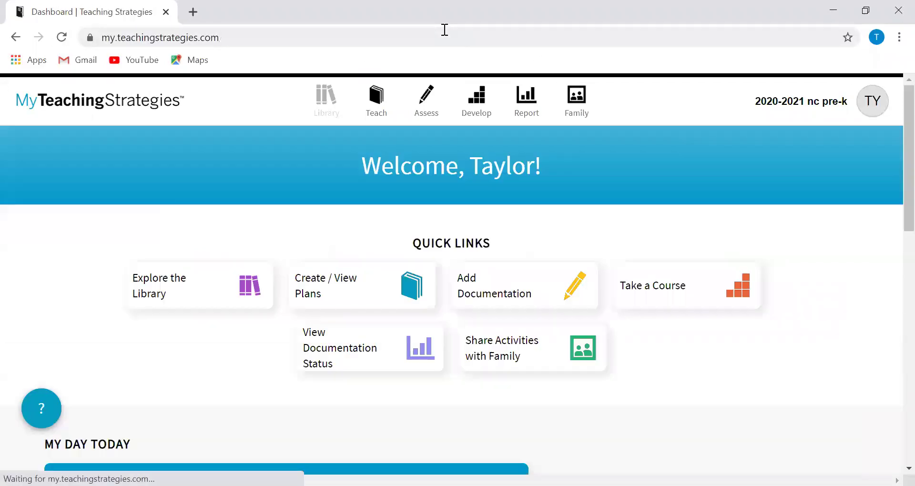